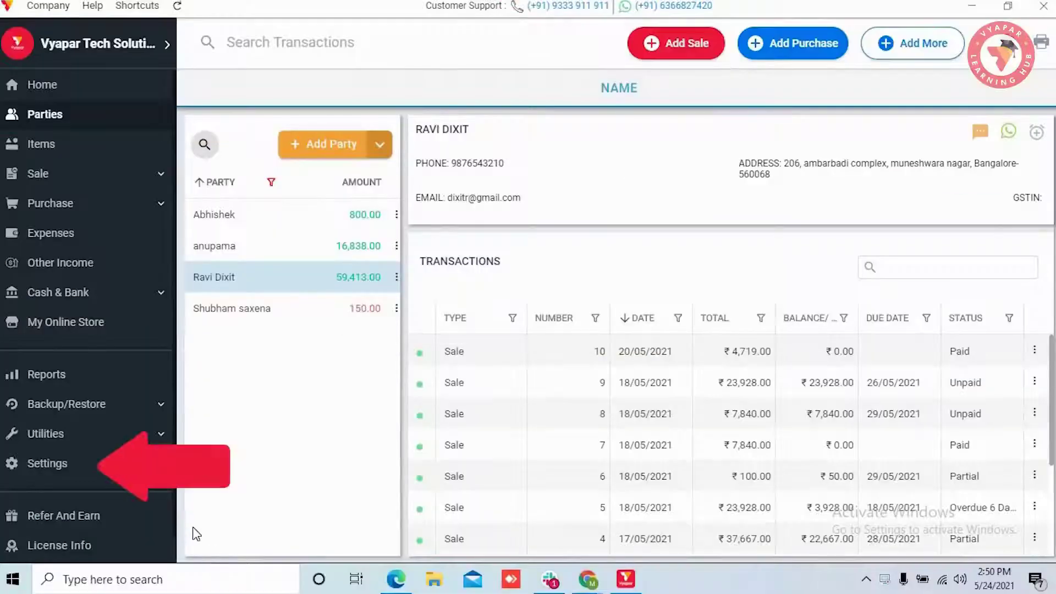
Review the transaction settings, then return to the party view.
click(87, 467)
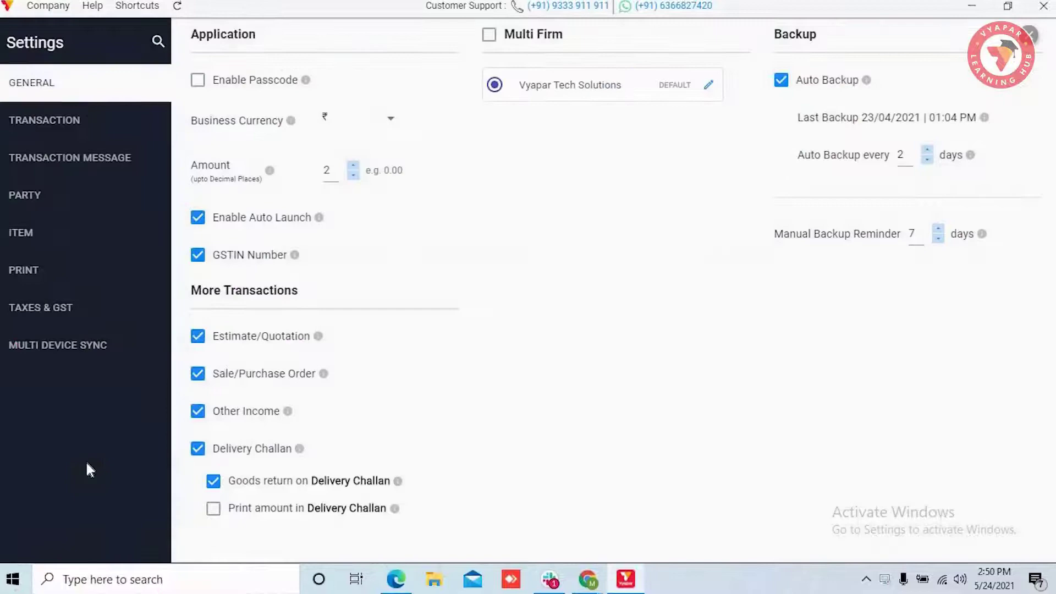
click(40, 124)
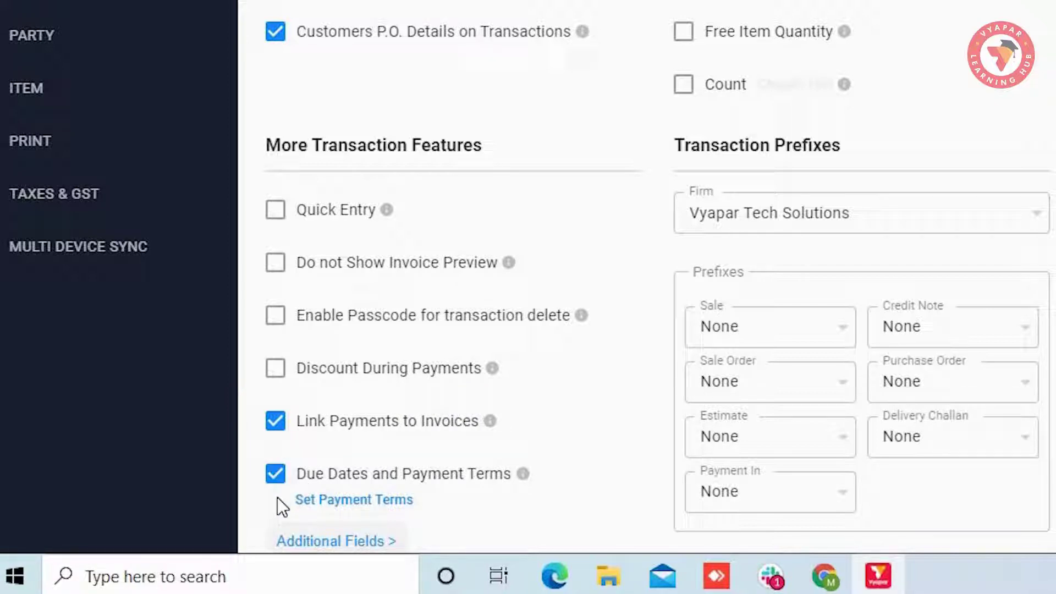
scroll(277, 497, down, 3)
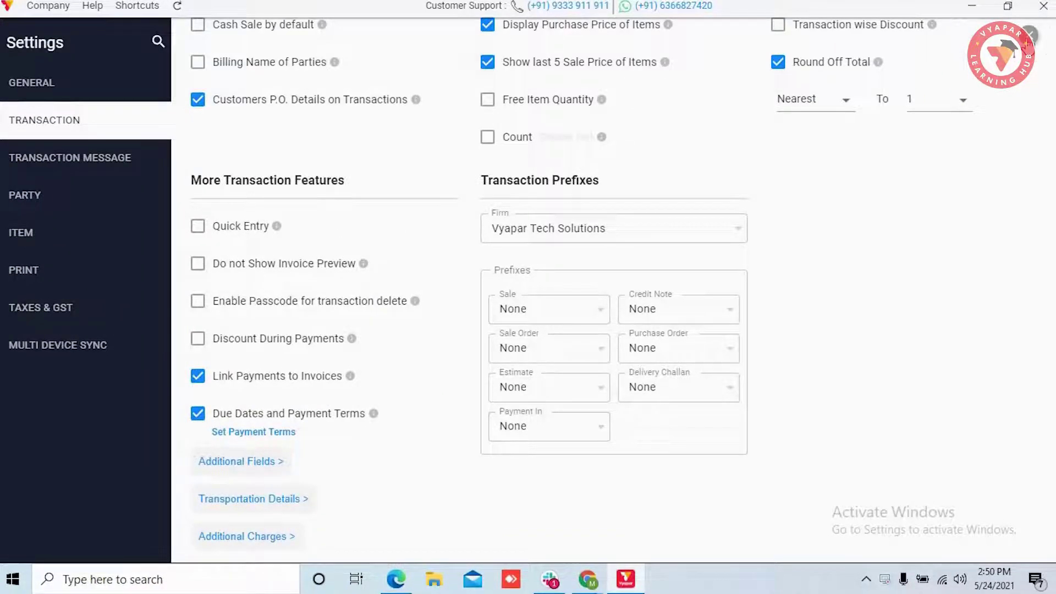
click(1029, 35)
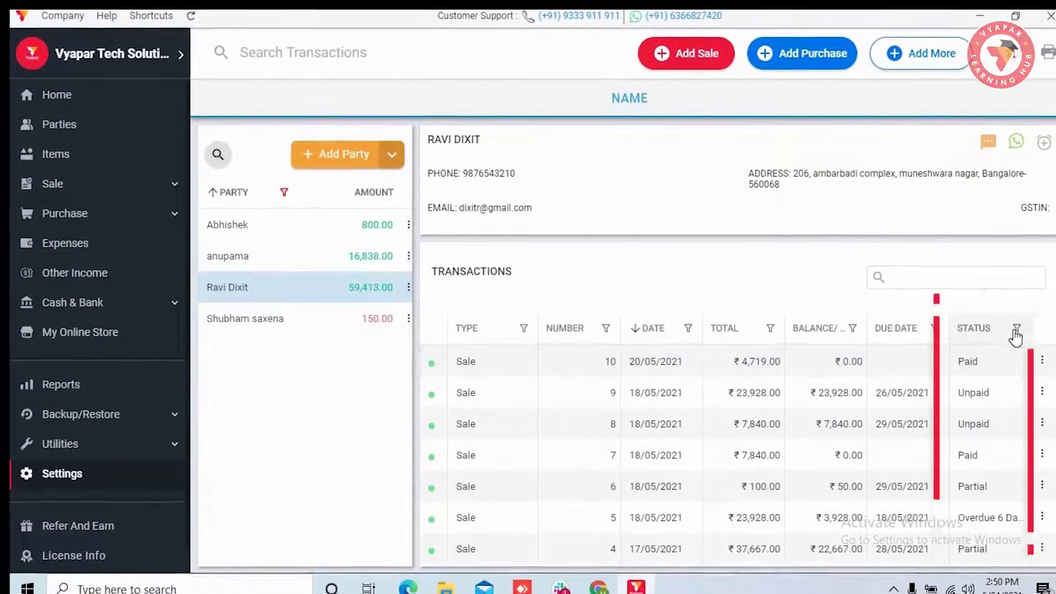
Scroll through the customer's transaction list to review the sales.
scroll(1009, 427, down, 2)
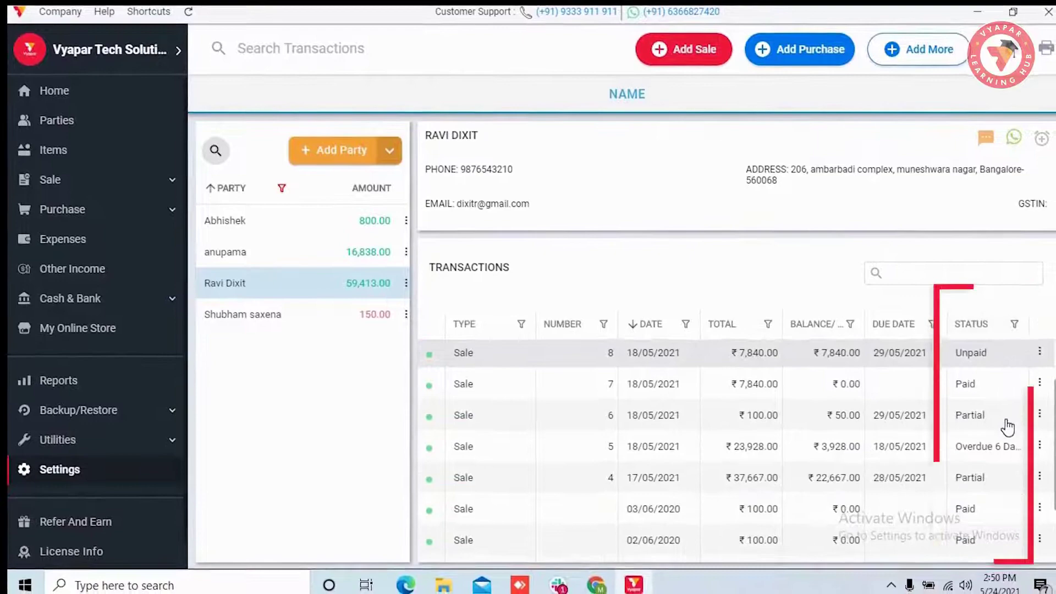
scroll(1007, 426, down, 3)
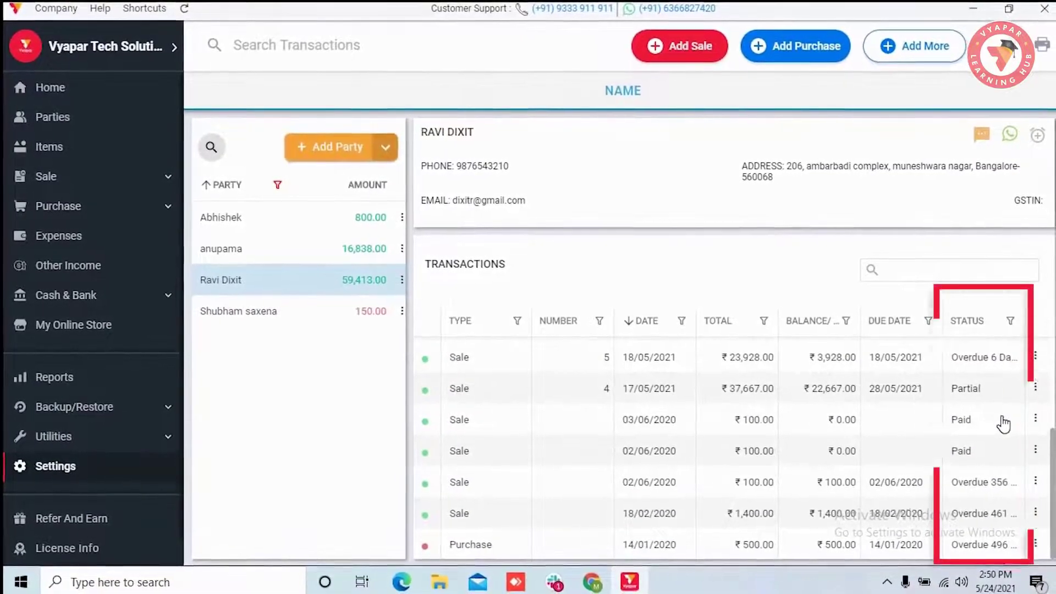
scroll(1003, 424, up, 5)
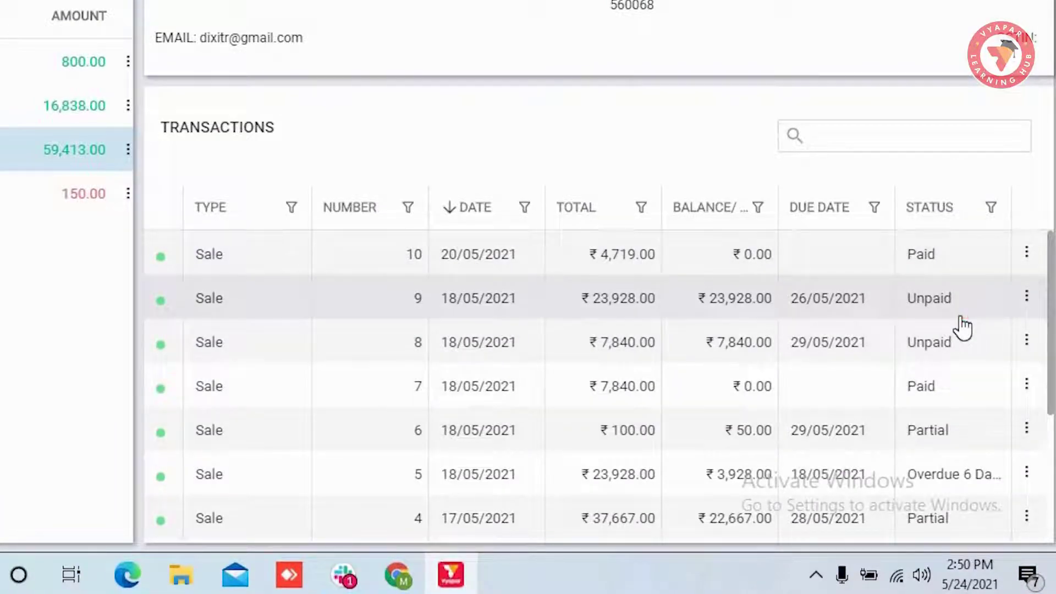
scroll(962, 328, down, 5)
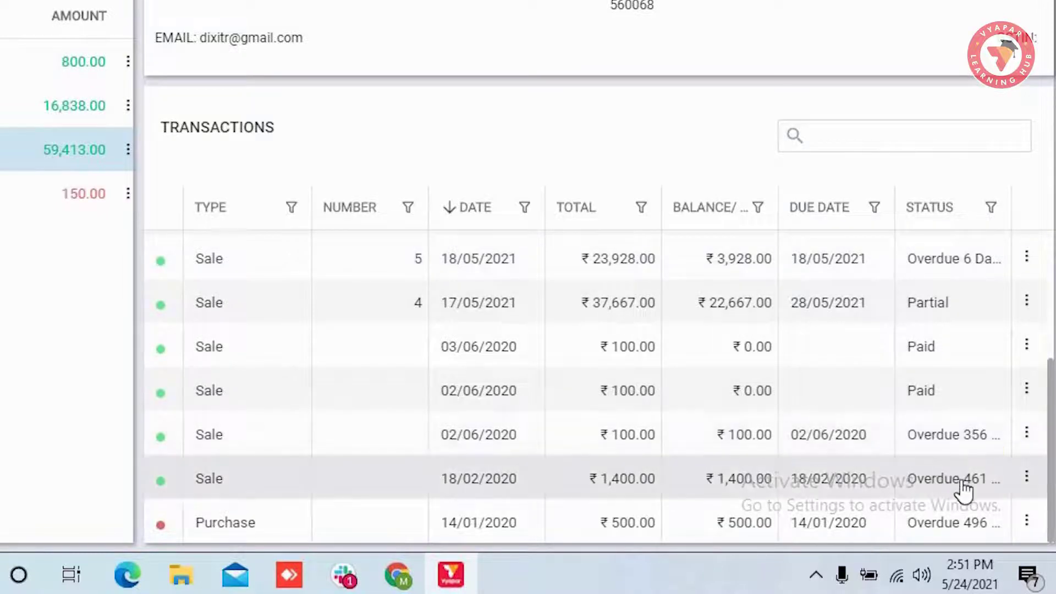
scroll(962, 489, up, 5)
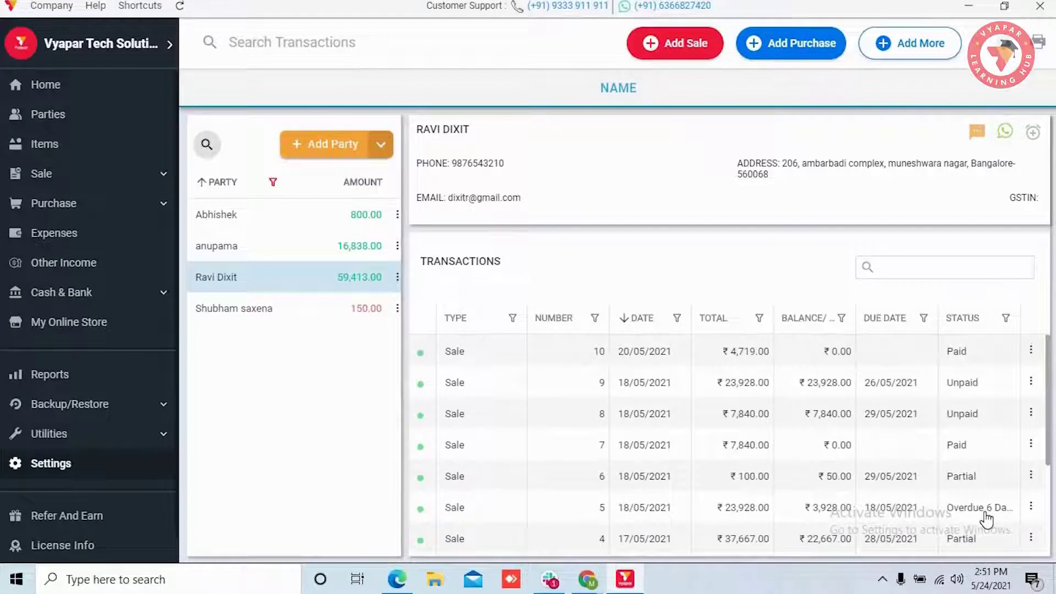
scroll(986, 518, down, 5)
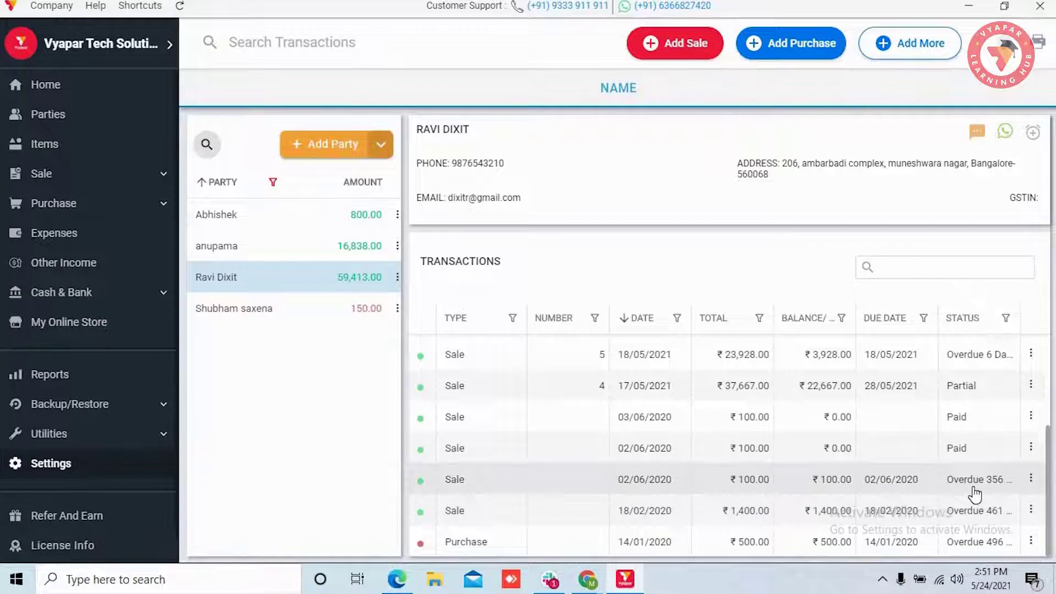
scroll(974, 484, up, 2)
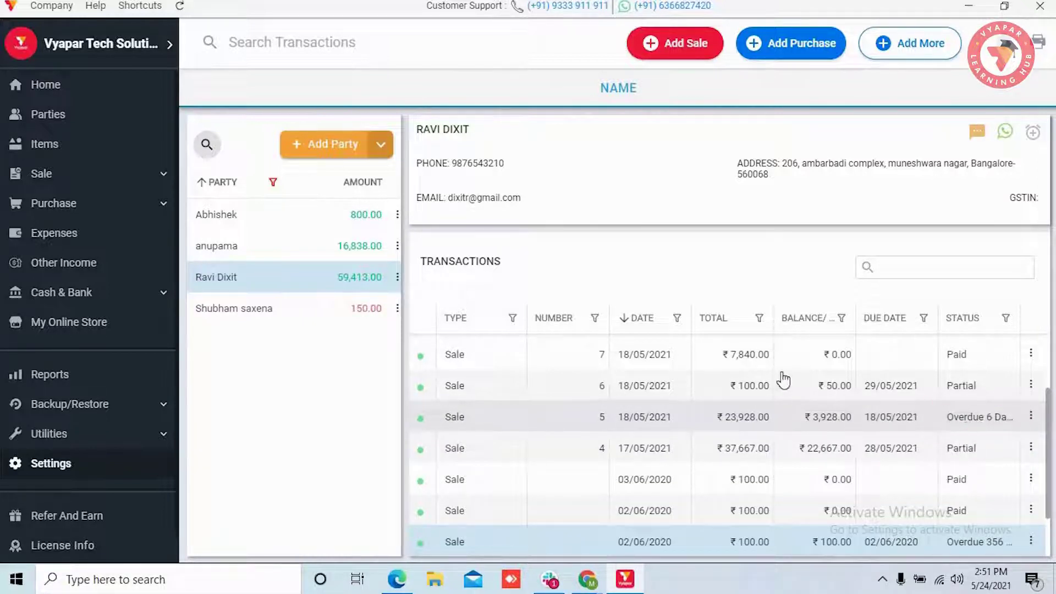
scroll(955, 352, up, 3)
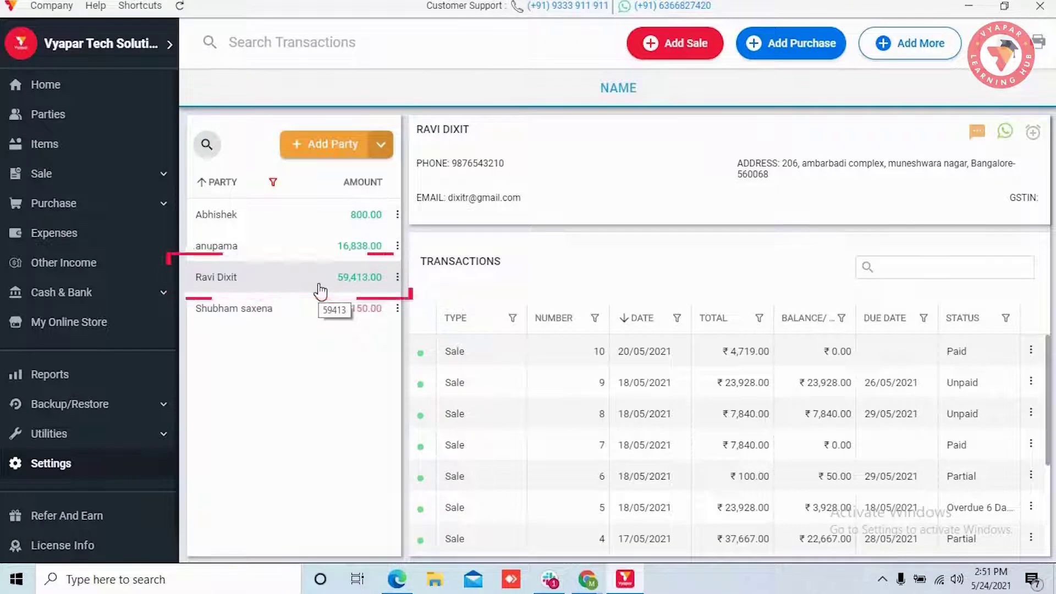
Start a Payment-In for the customer with Cash payment type and 35000 received.
click(907, 59)
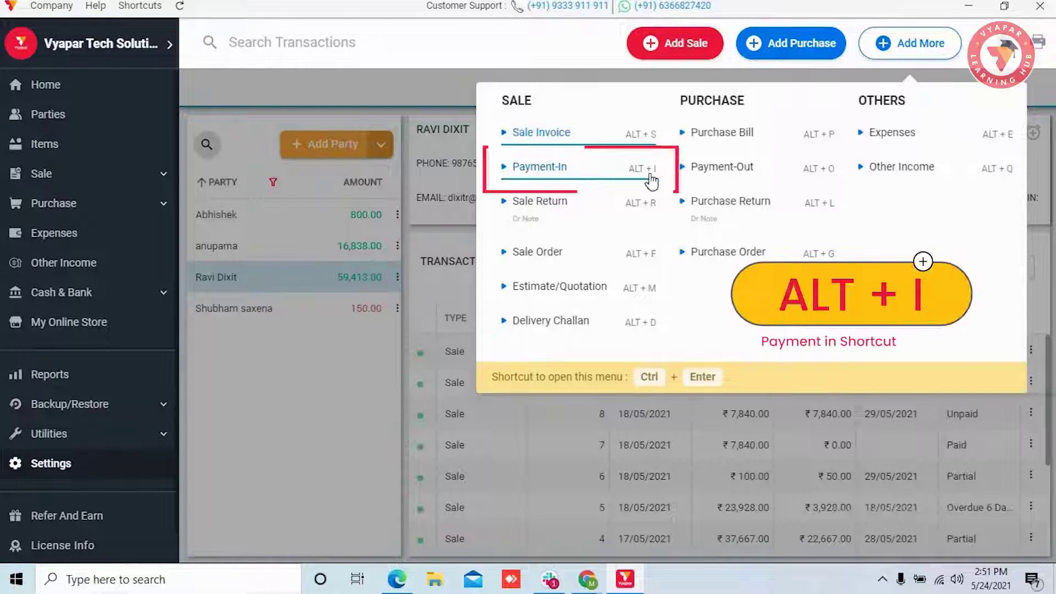
click(620, 171)
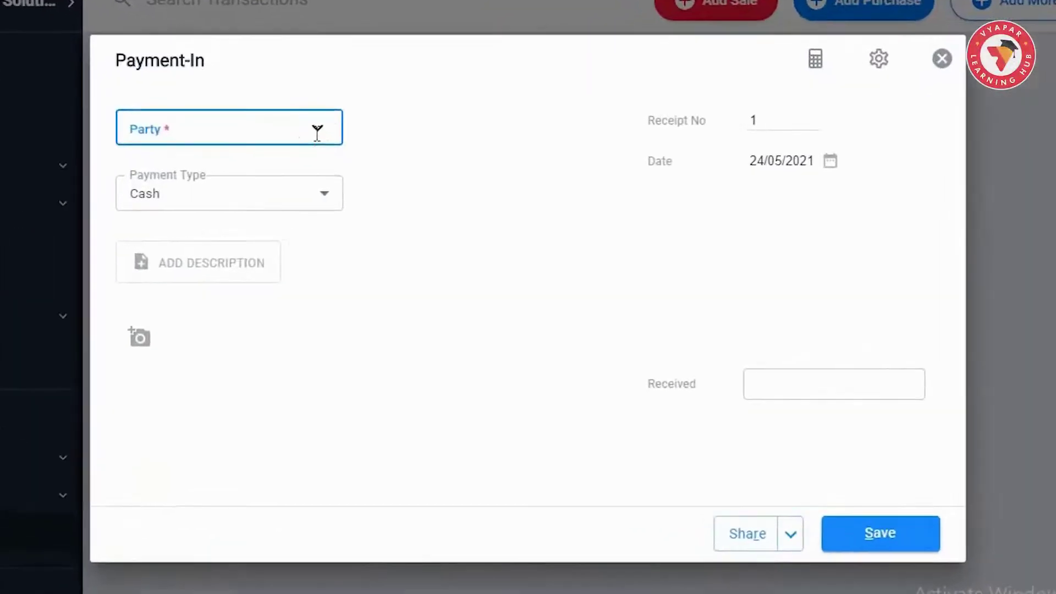
click(363, 145)
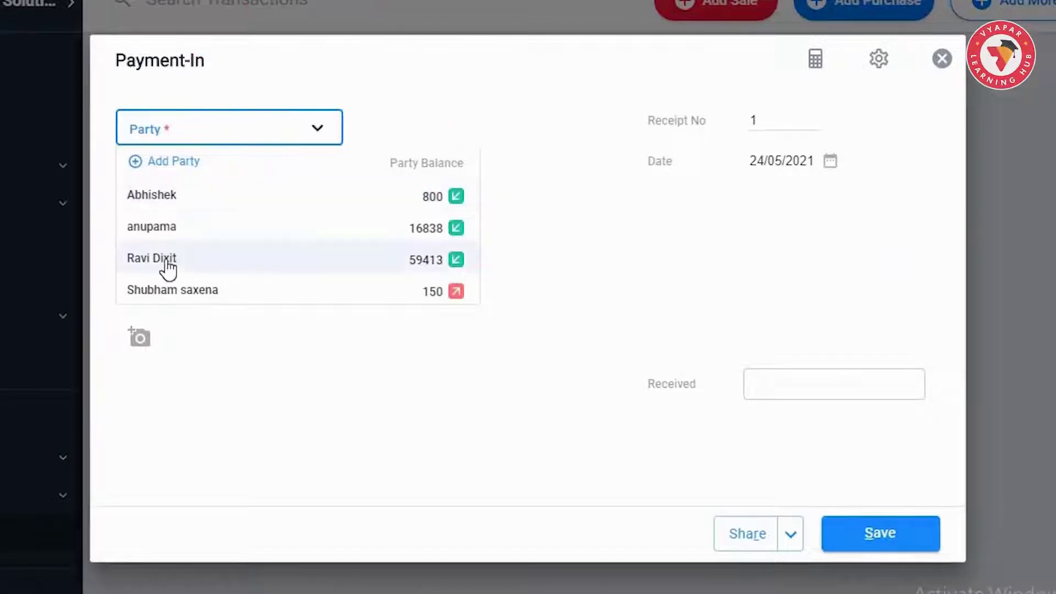
click(165, 259)
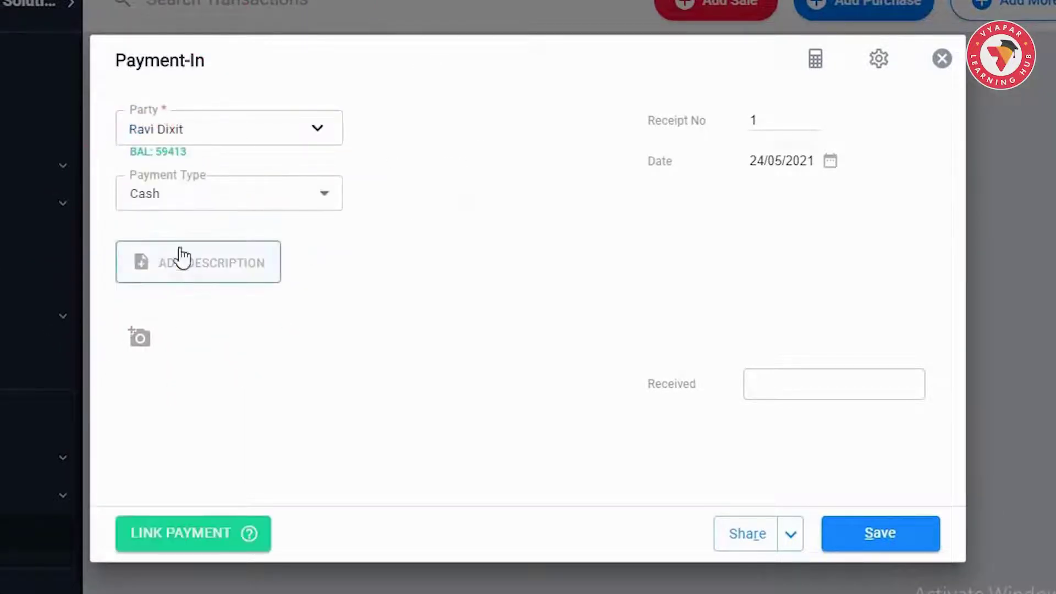
click(324, 194)
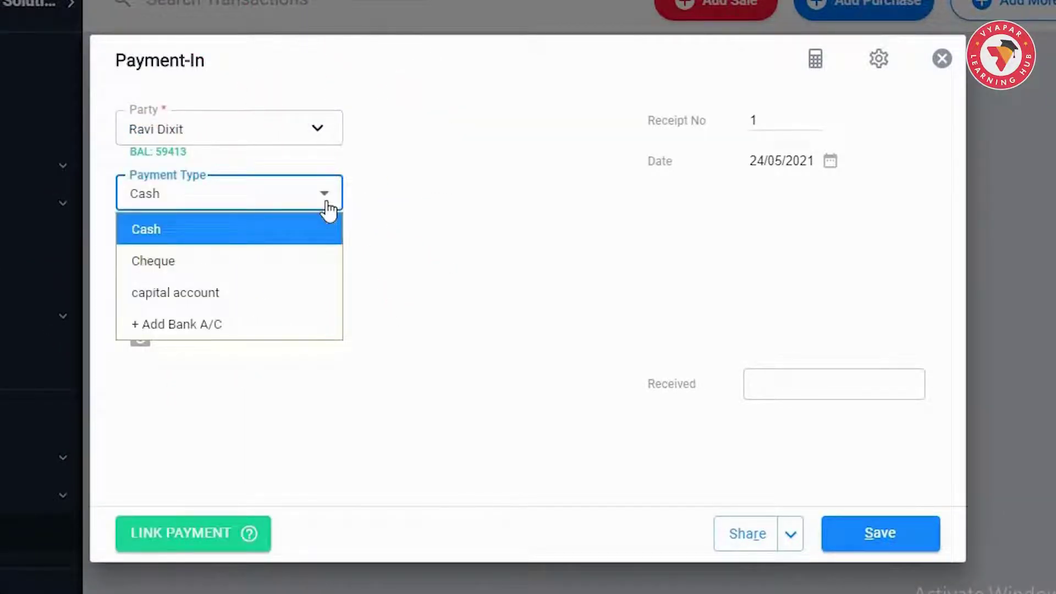
click(371, 274)
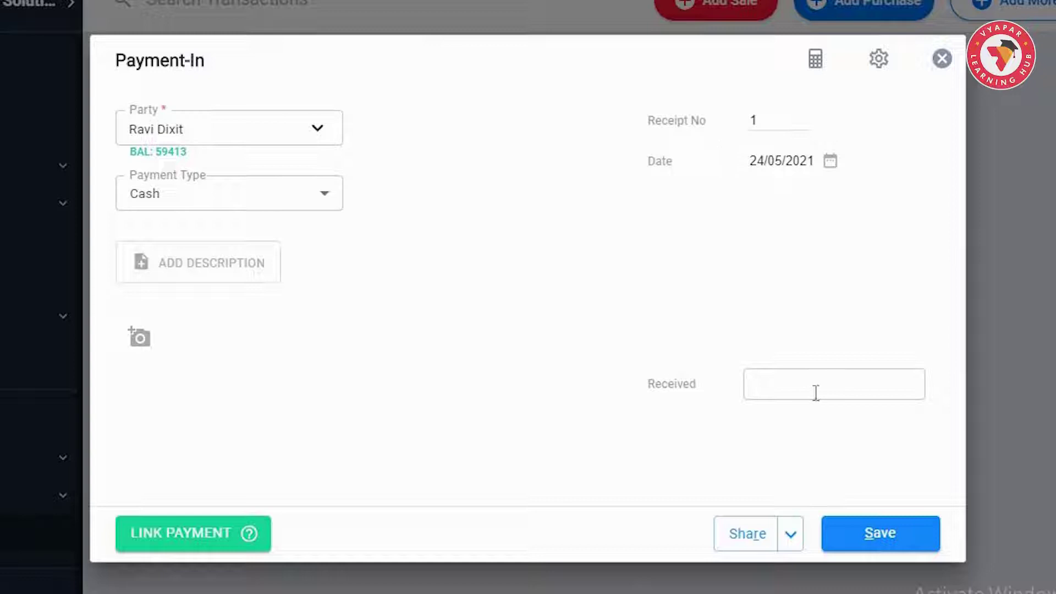
text(35)
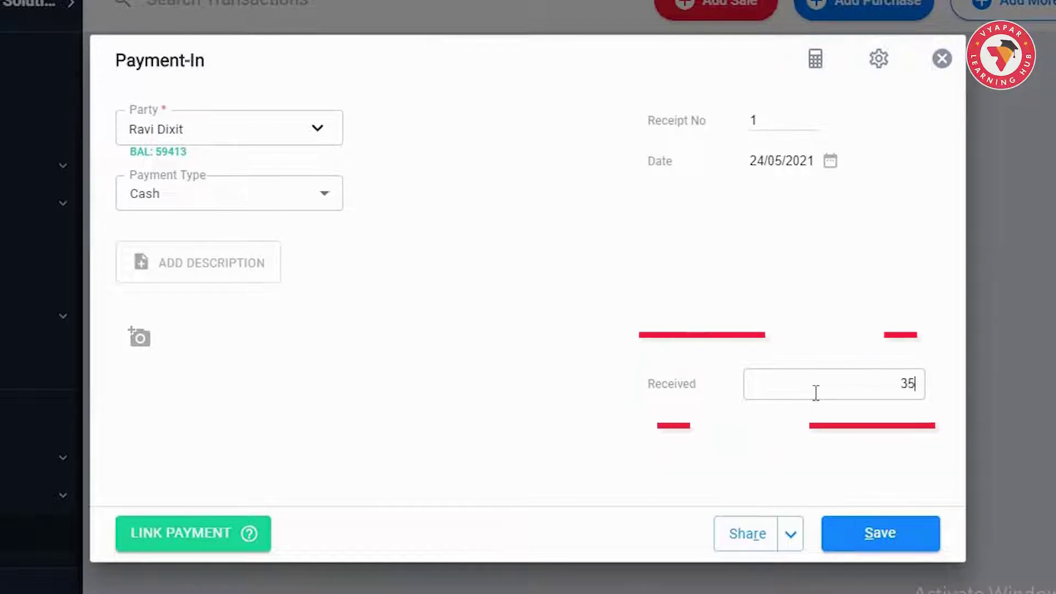
text(00)
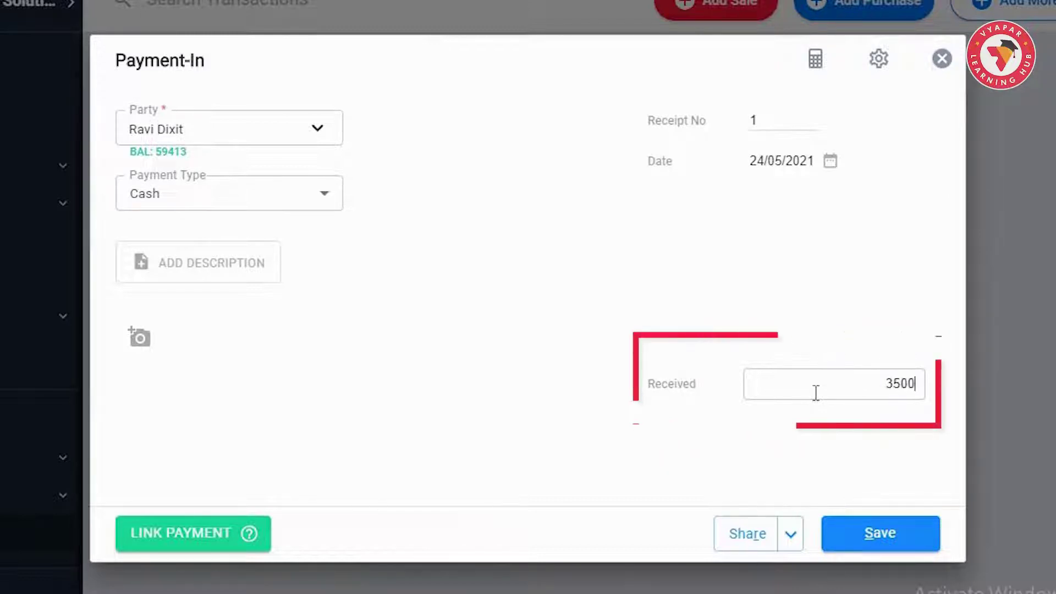
text(0)
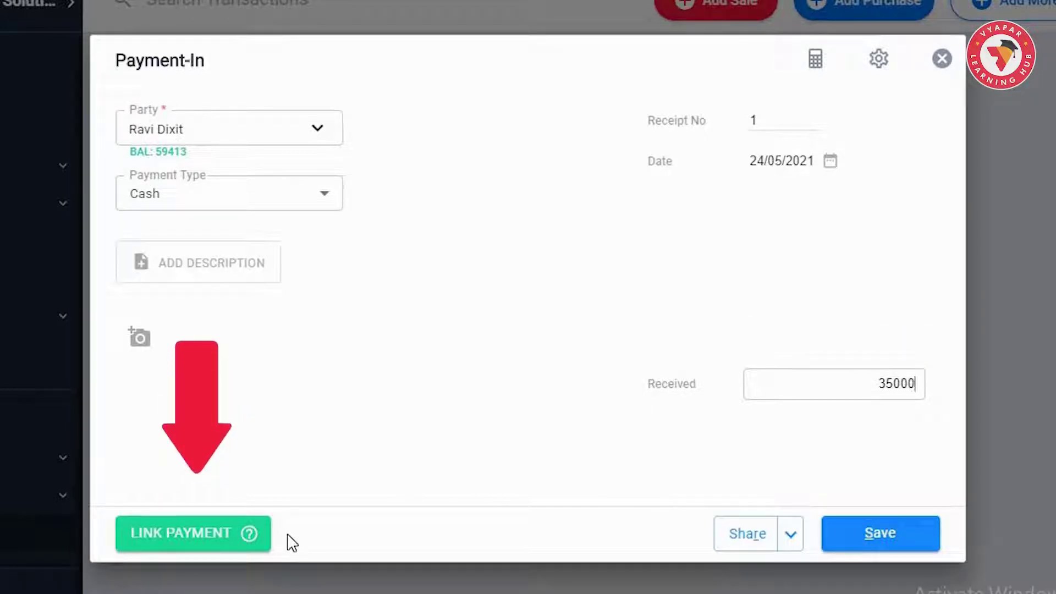
Auto-link the 35000 receipt to the customer's sales, oldest first.
click(192, 539)
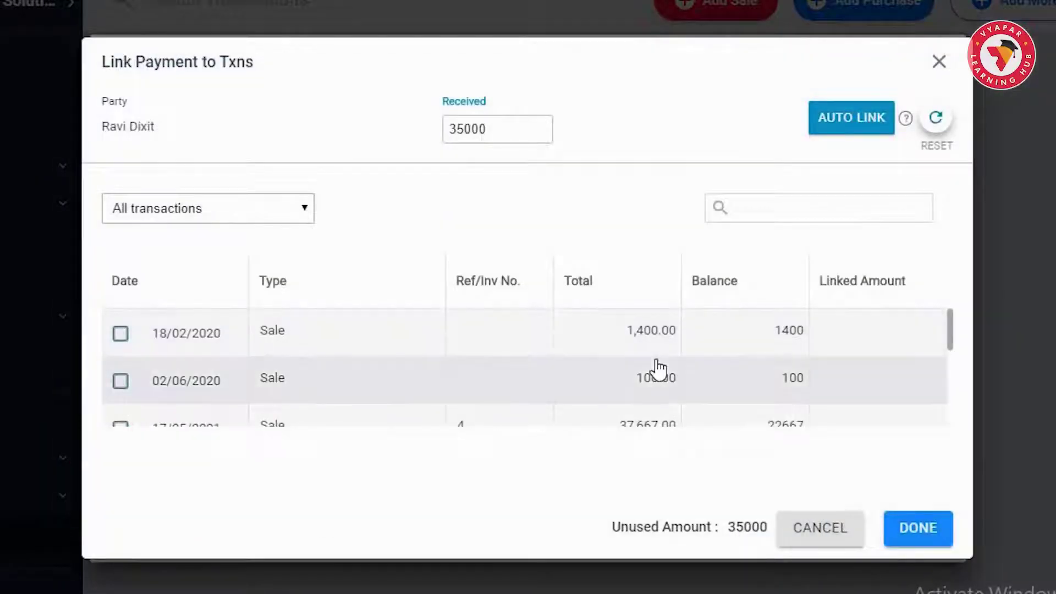
scroll(657, 368, down, 5)
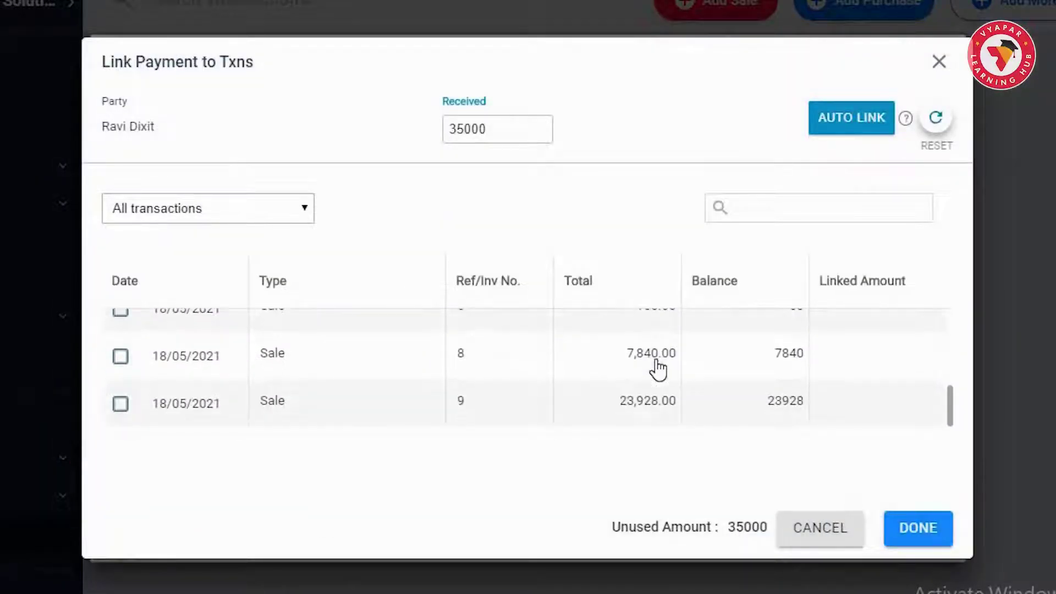
scroll(658, 370, up, 5)
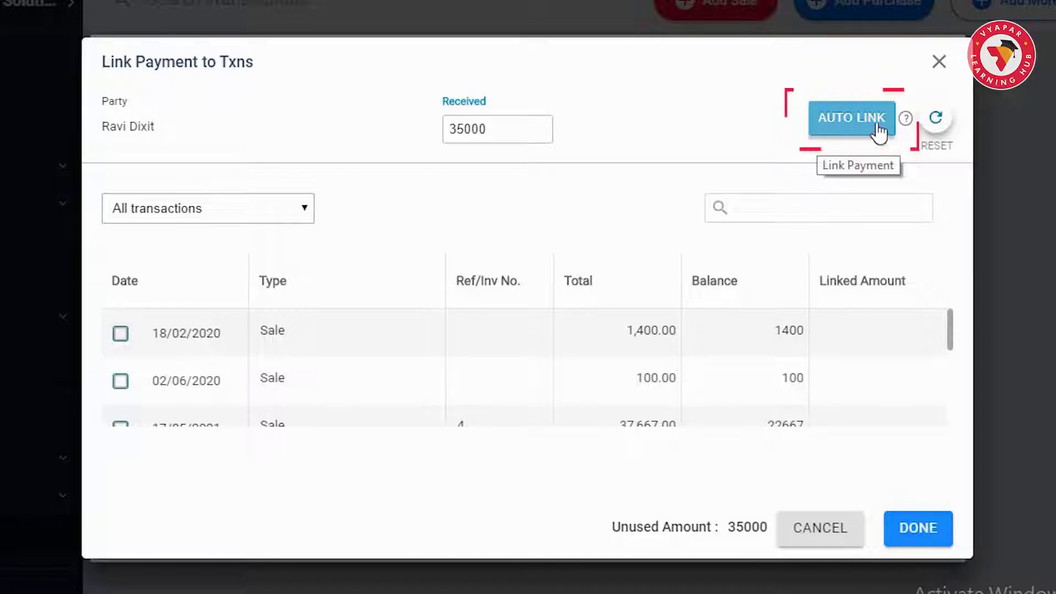
mouse_move(907, 122)
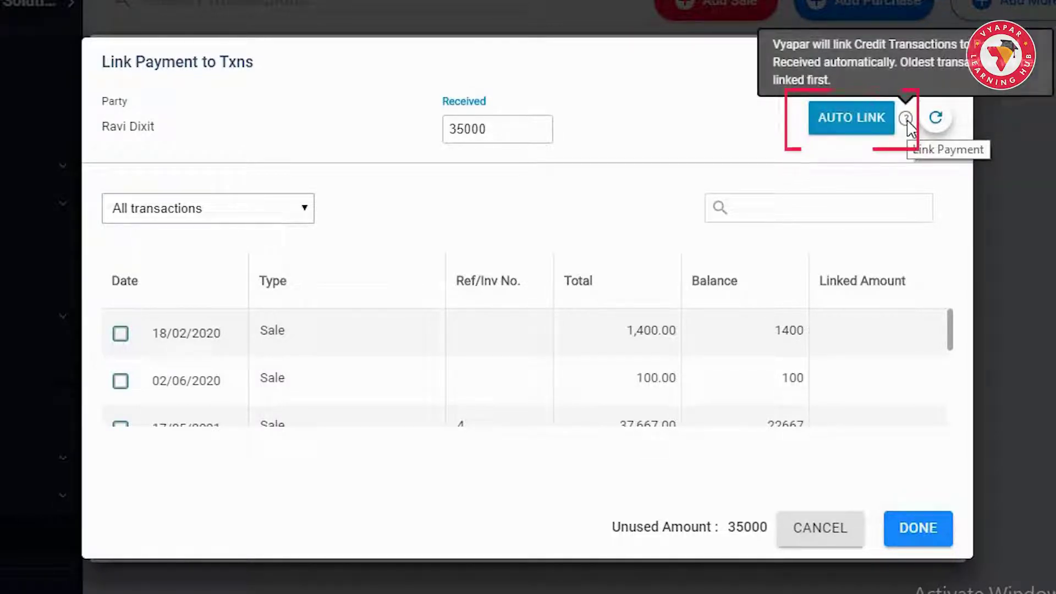
click(854, 131)
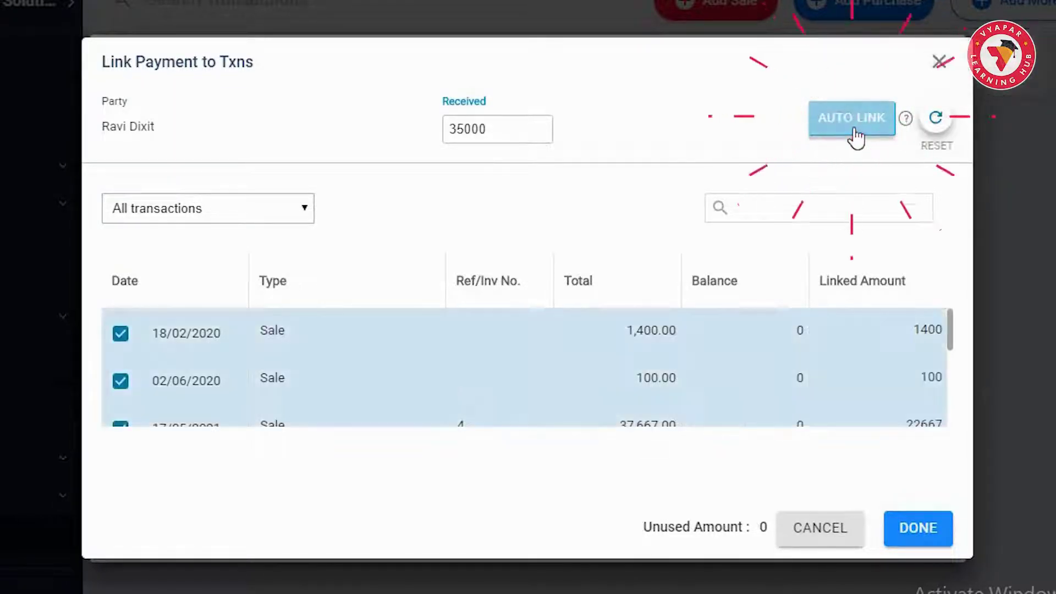
mouse_move(908, 129)
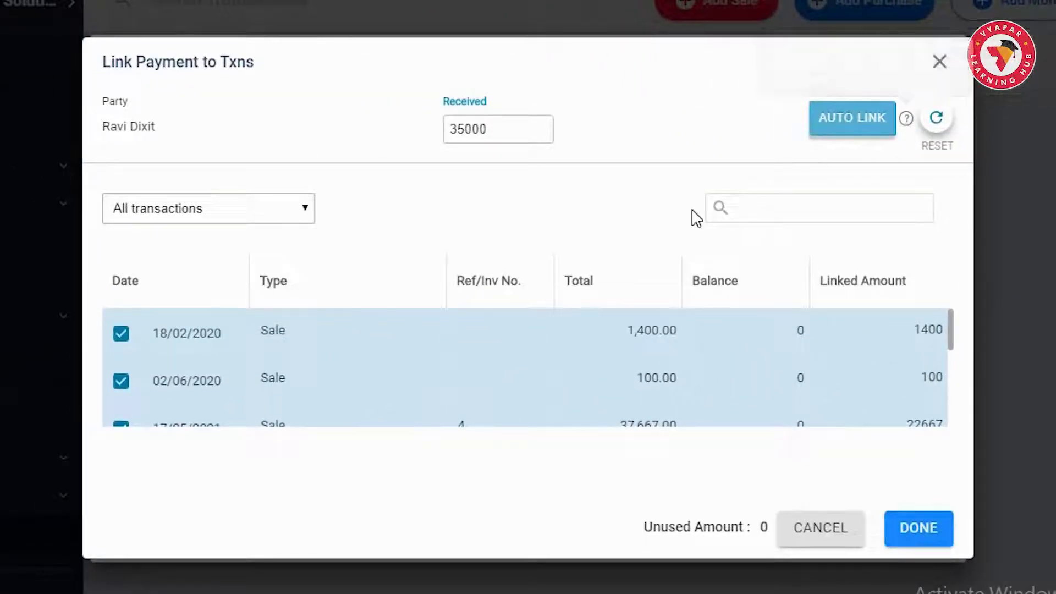
scroll(582, 365, down, 5)
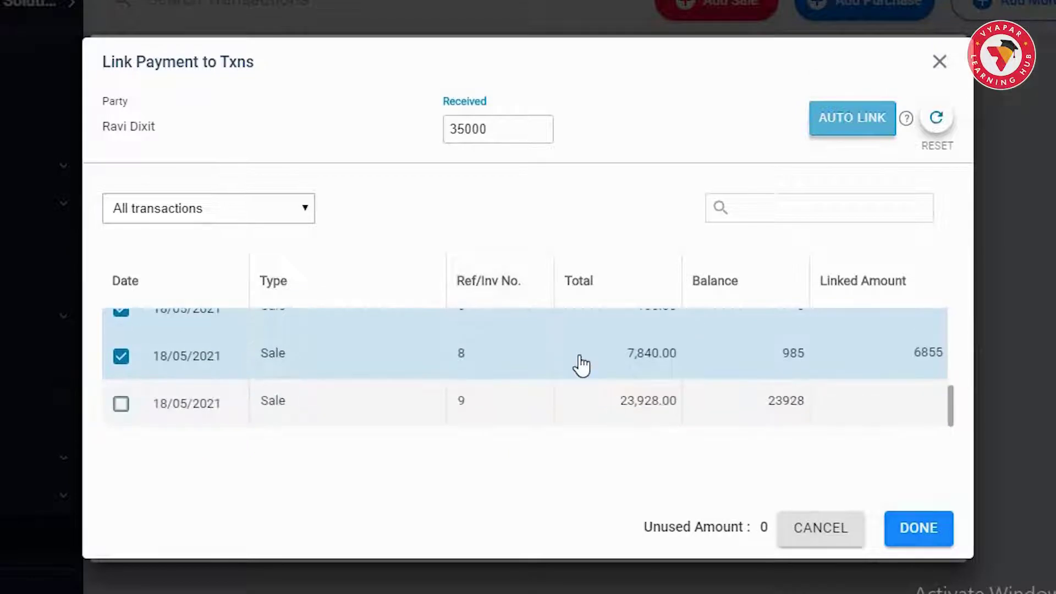
scroll(581, 366, up, 5)
scroll(581, 366, down, 1)
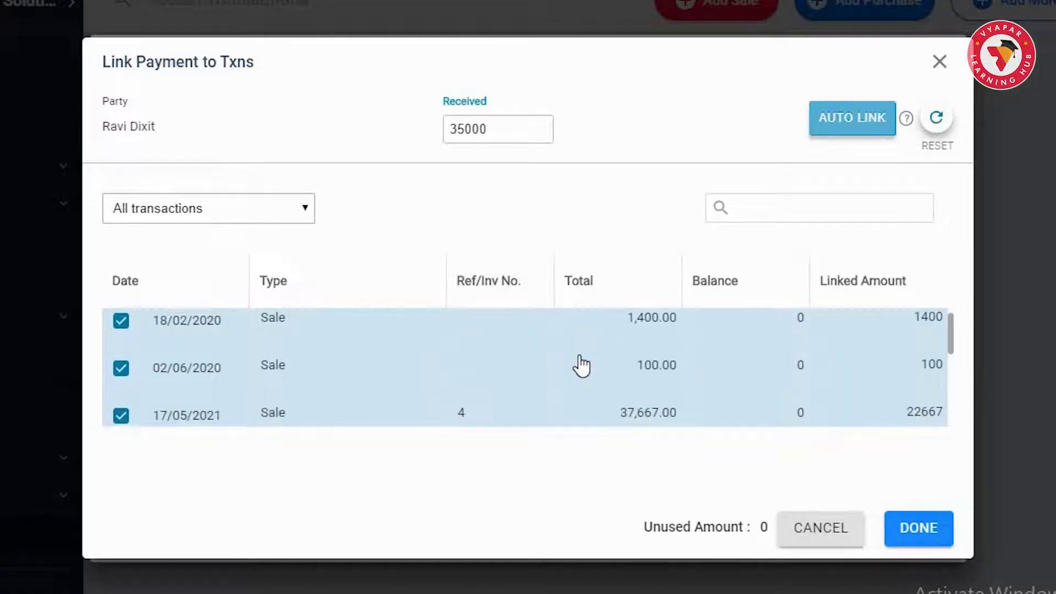
Reset all links and tick the 18/02/2020 and 02/06/2020 sales.
click(935, 127)
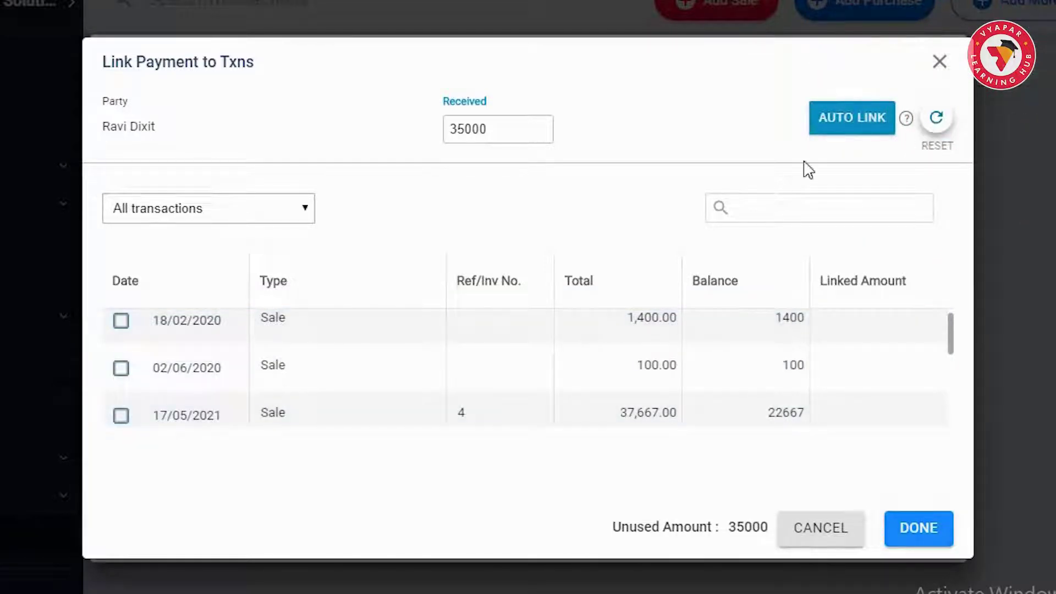
click(121, 322)
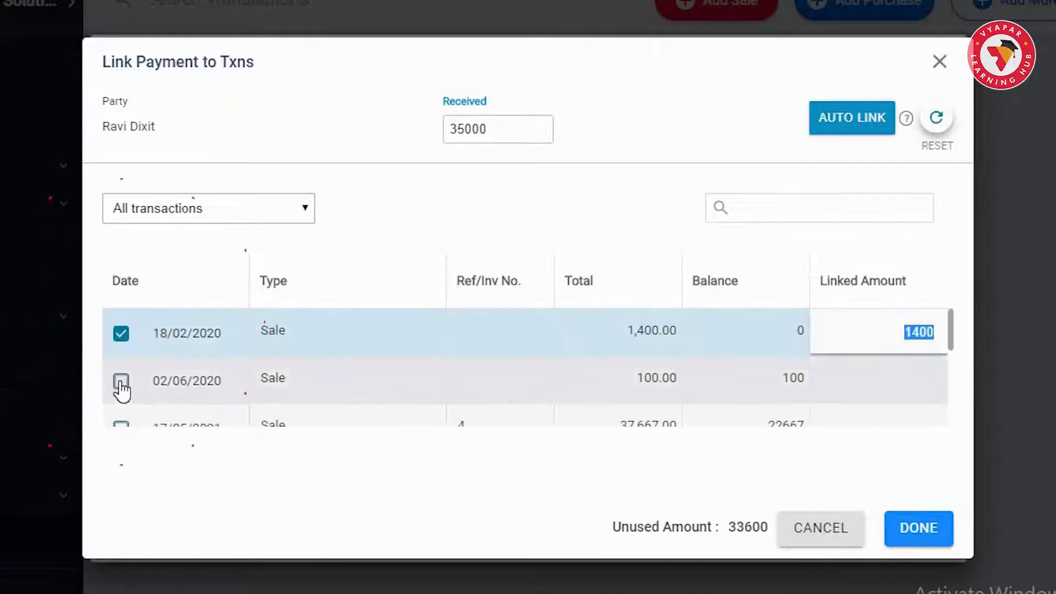
click(121, 367)
scroll(122, 391, down, 1)
scroll(122, 392, down, 2)
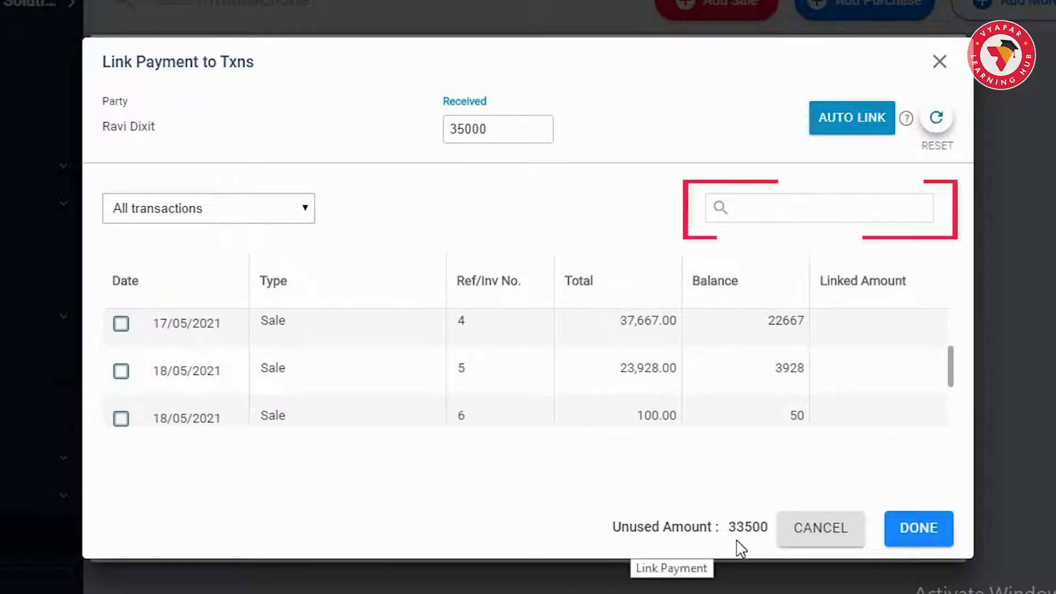
click(810, 209)
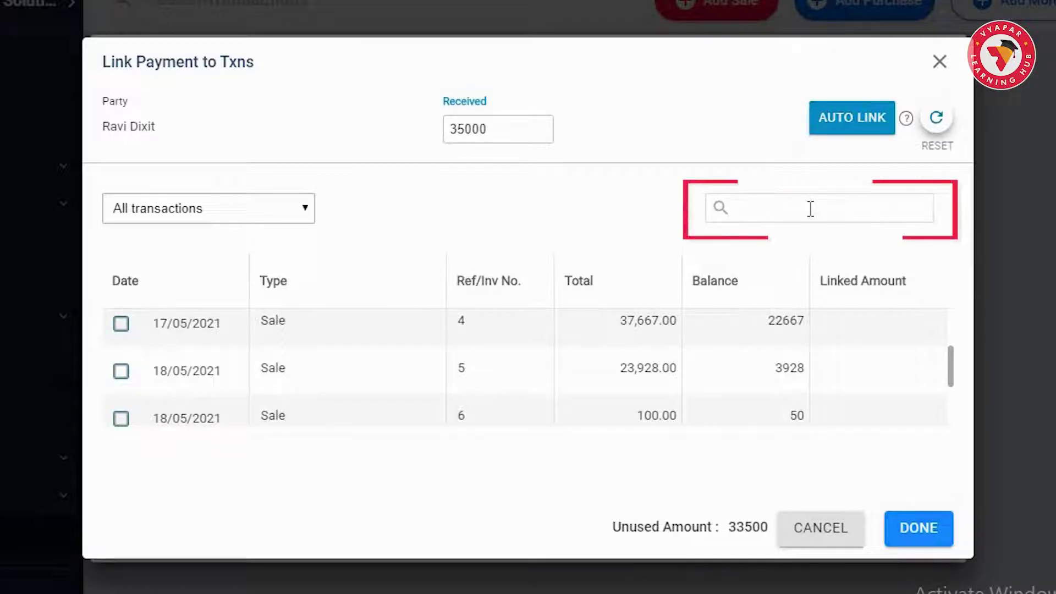
Link sales 5, 6, 8 and 9, then confirm the links with 0 unused.
click(121, 372)
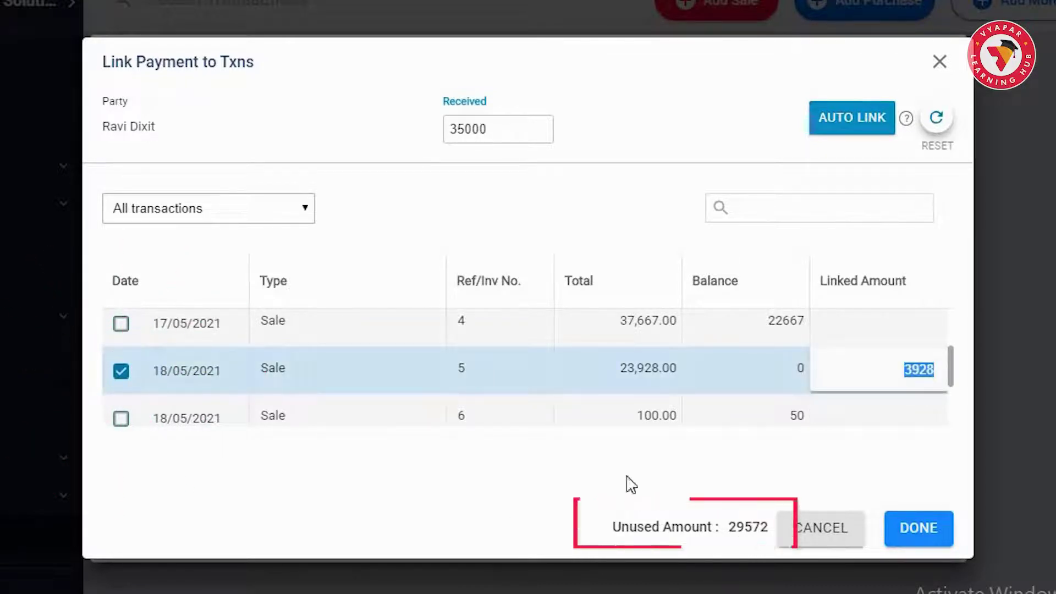
scroll(264, 371, down, 2)
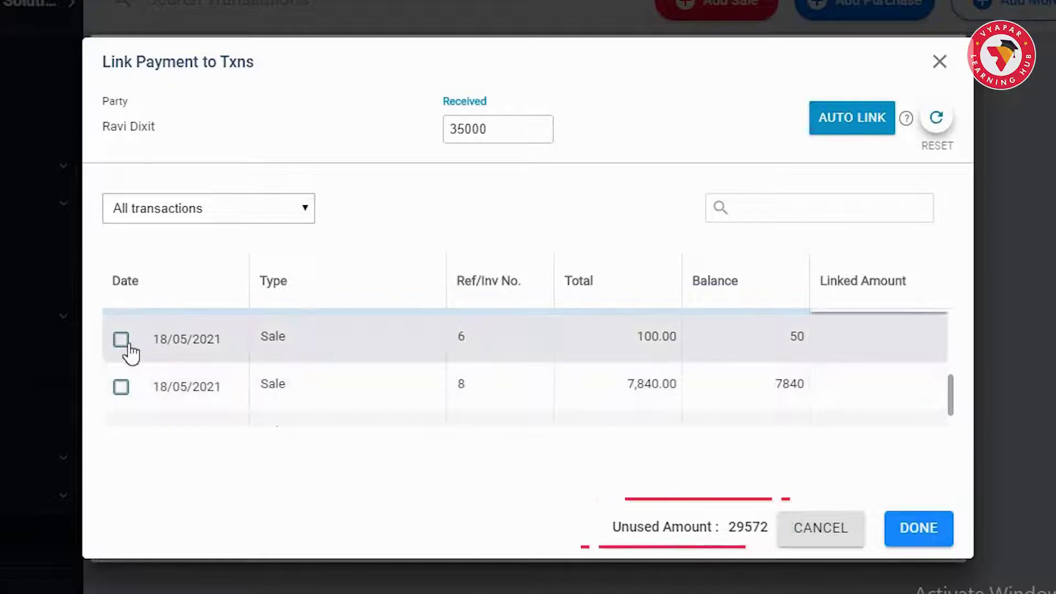
click(121, 339)
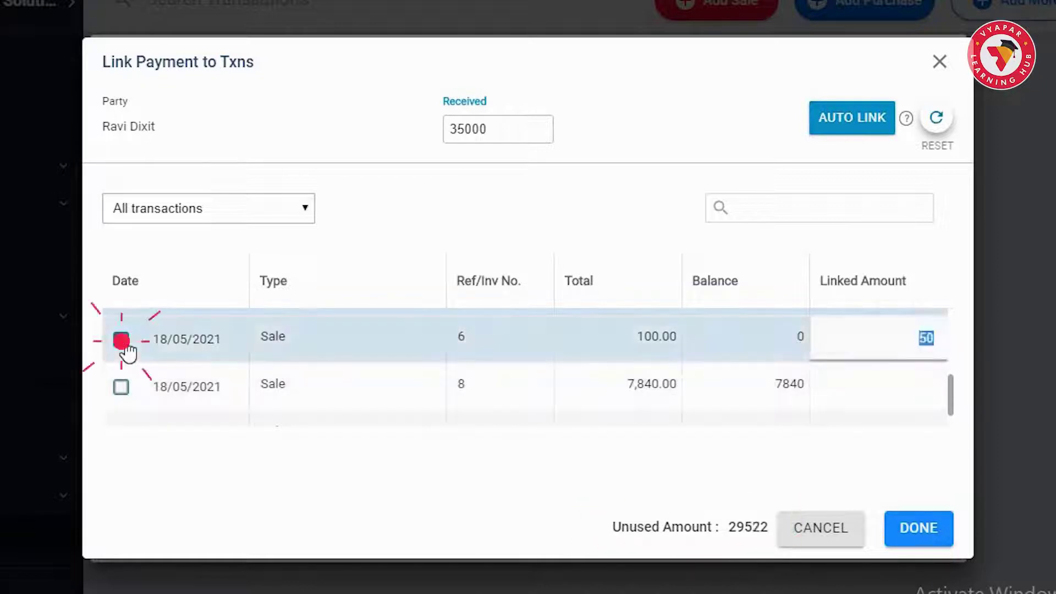
click(121, 388)
scroll(117, 404, down, 1)
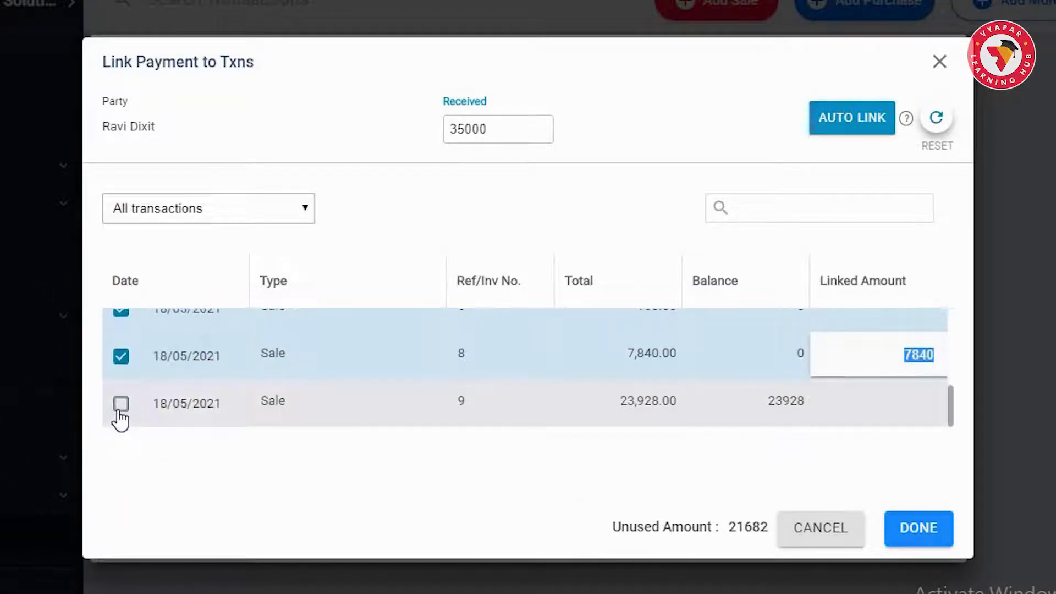
click(121, 402)
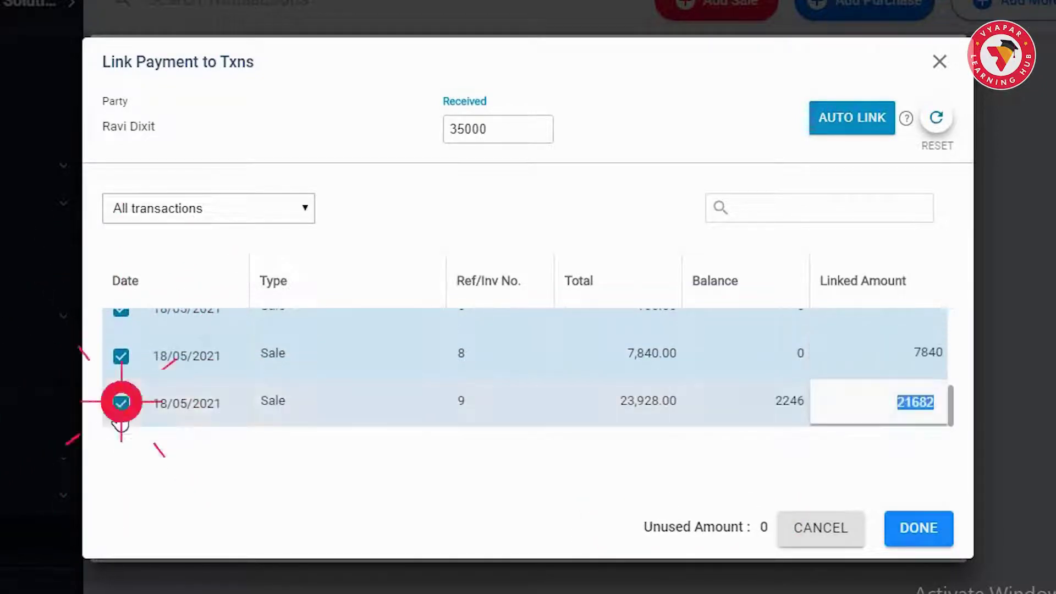
click(935, 550)
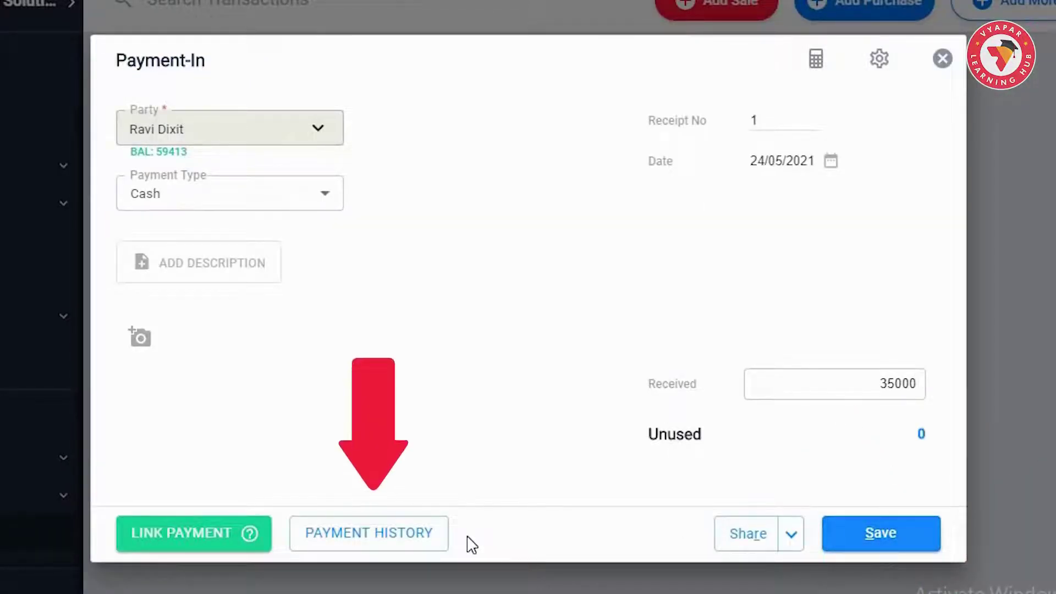
click(399, 546)
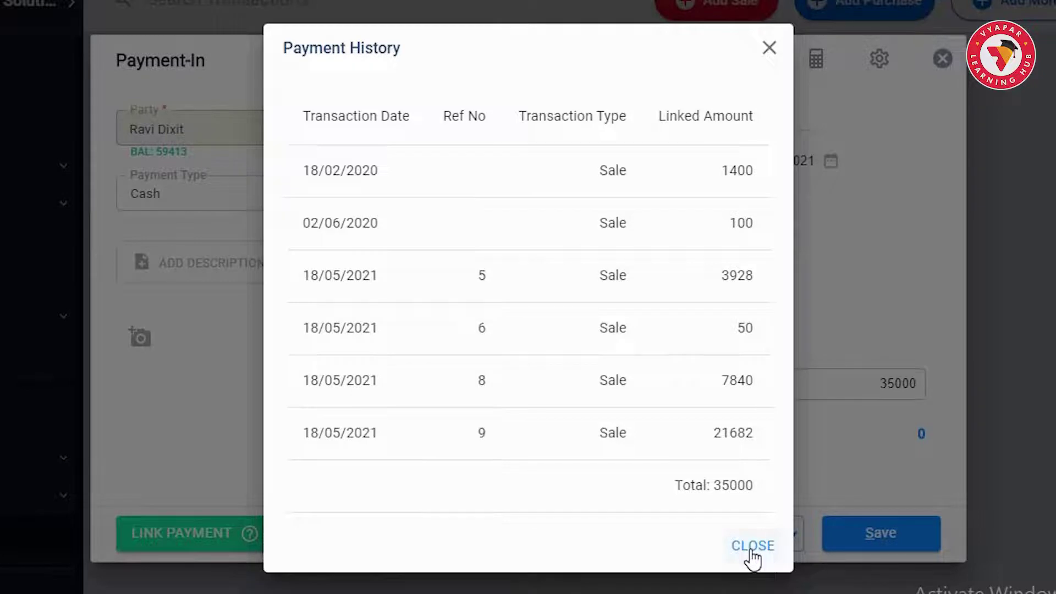
click(752, 547)
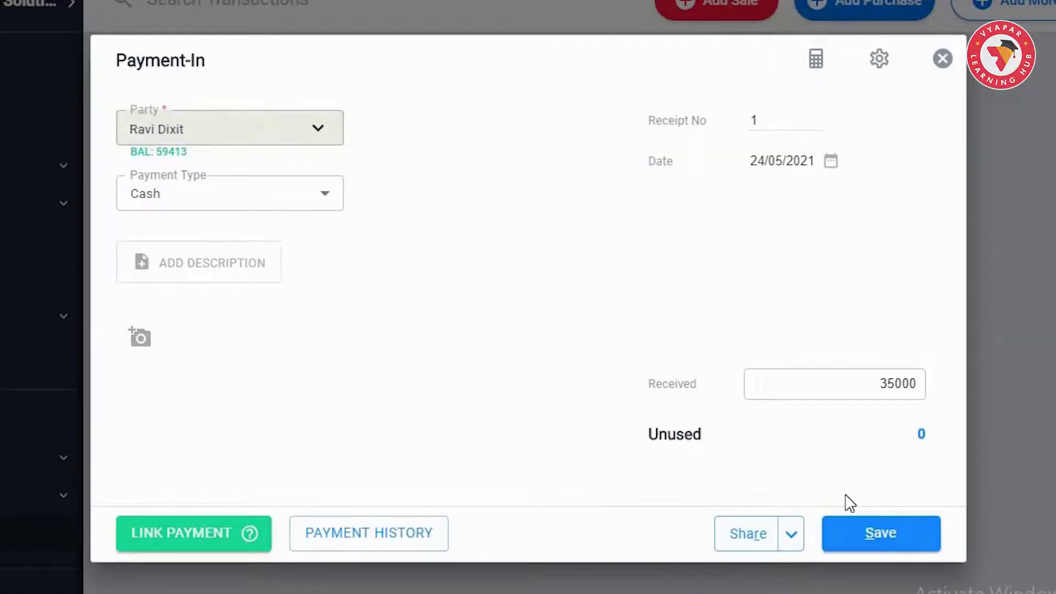
Save the 35000 receipt, close its preview, and check linked sales show Paid, sale 9 Partial.
click(927, 550)
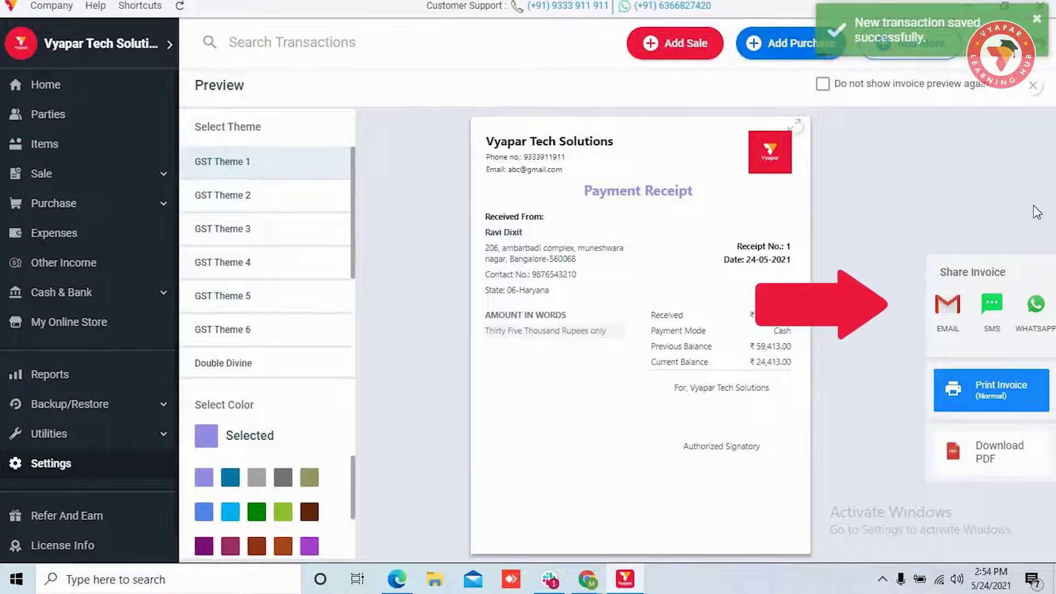
click(1033, 87)
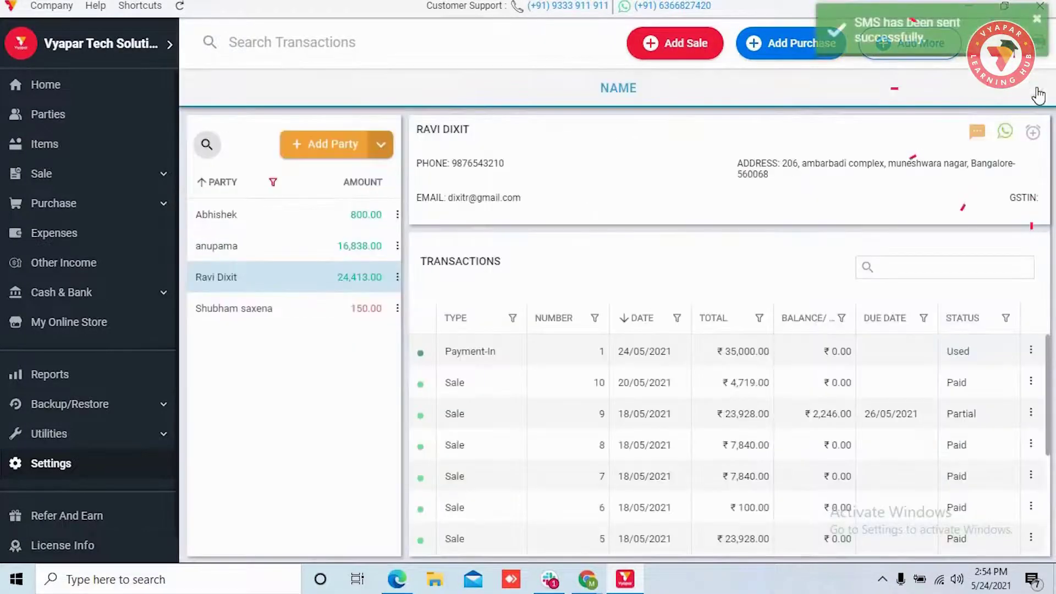
scroll(731, 352, down, 3)
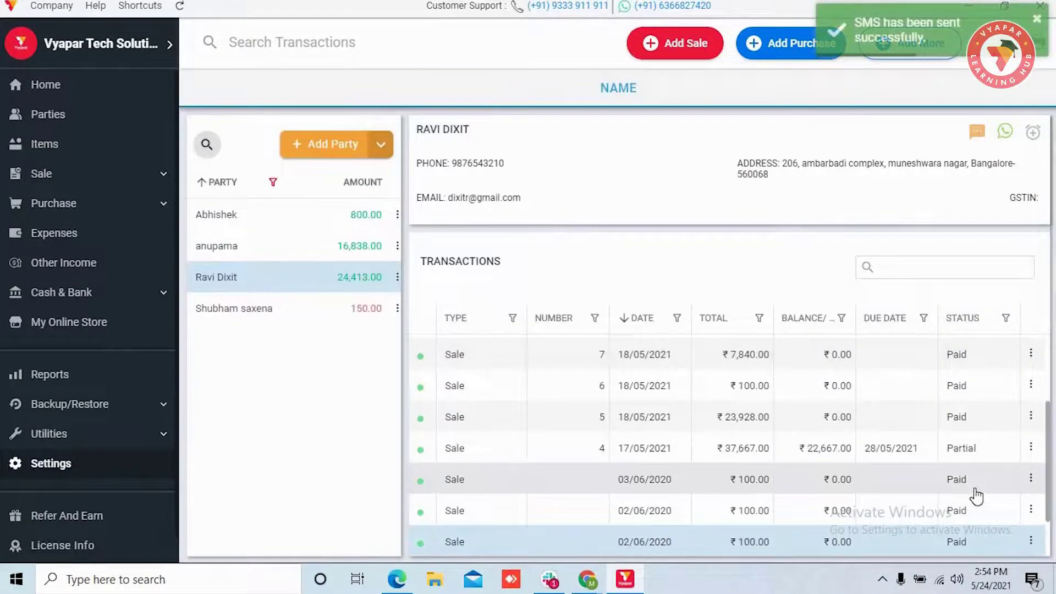
scroll(977, 497, down, 2)
scroll(976, 497, up, 5)
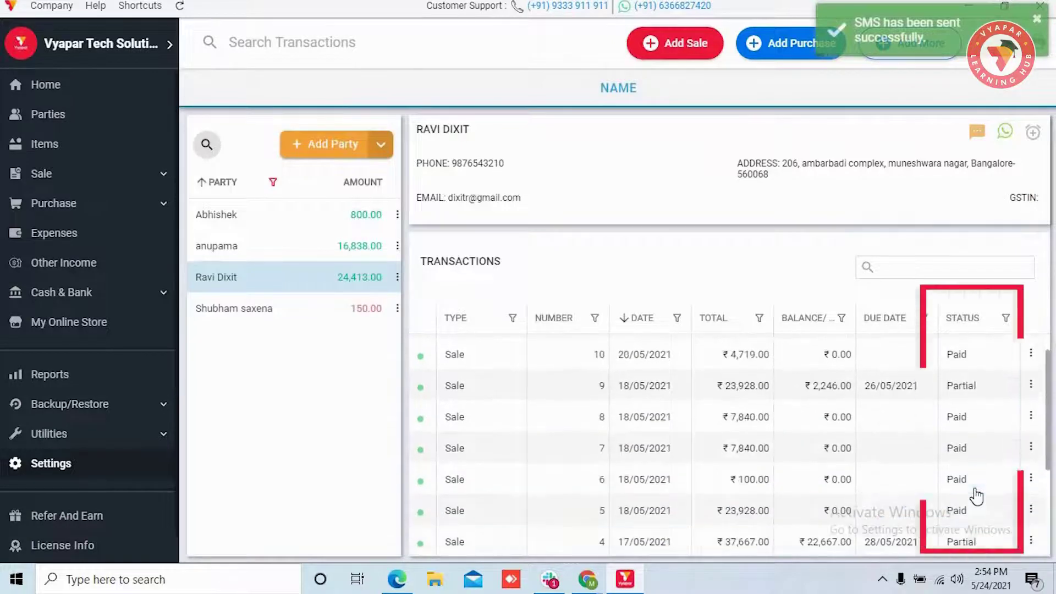
scroll(976, 497, up, 1)
scroll(977, 497, down, 3)
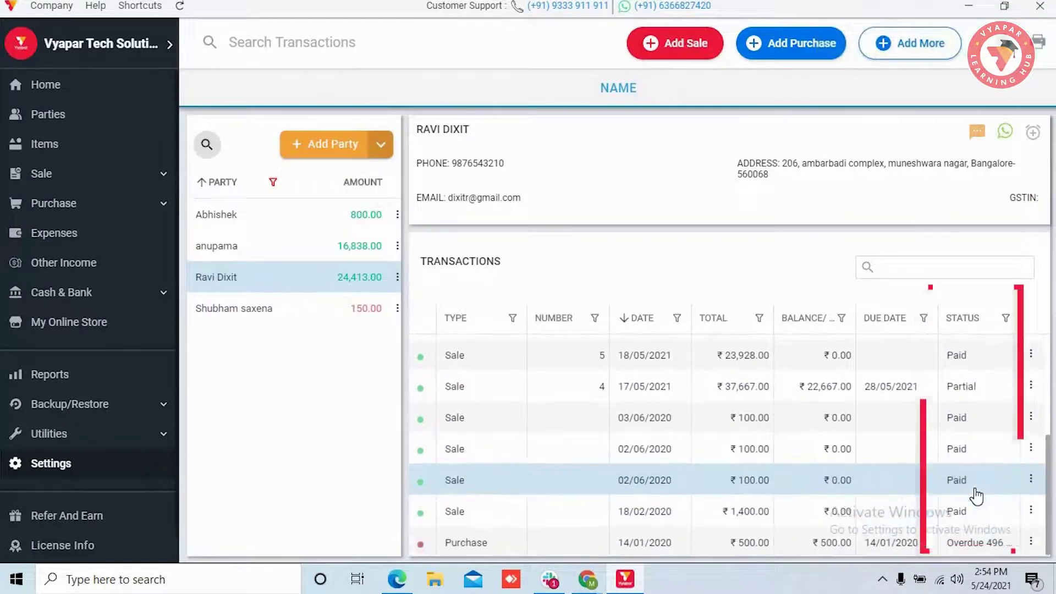
scroll(976, 497, up, 3)
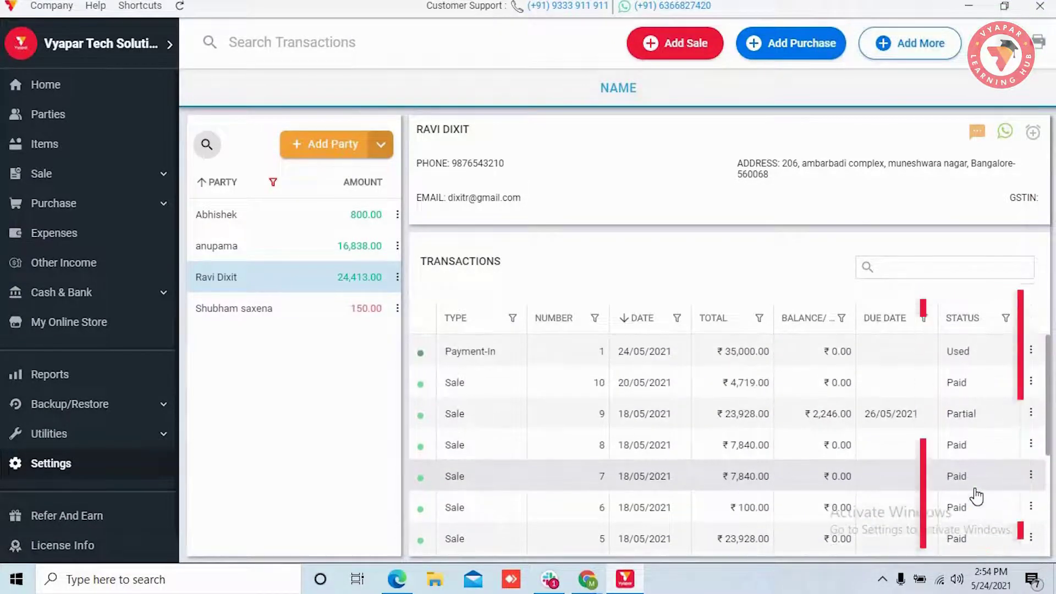